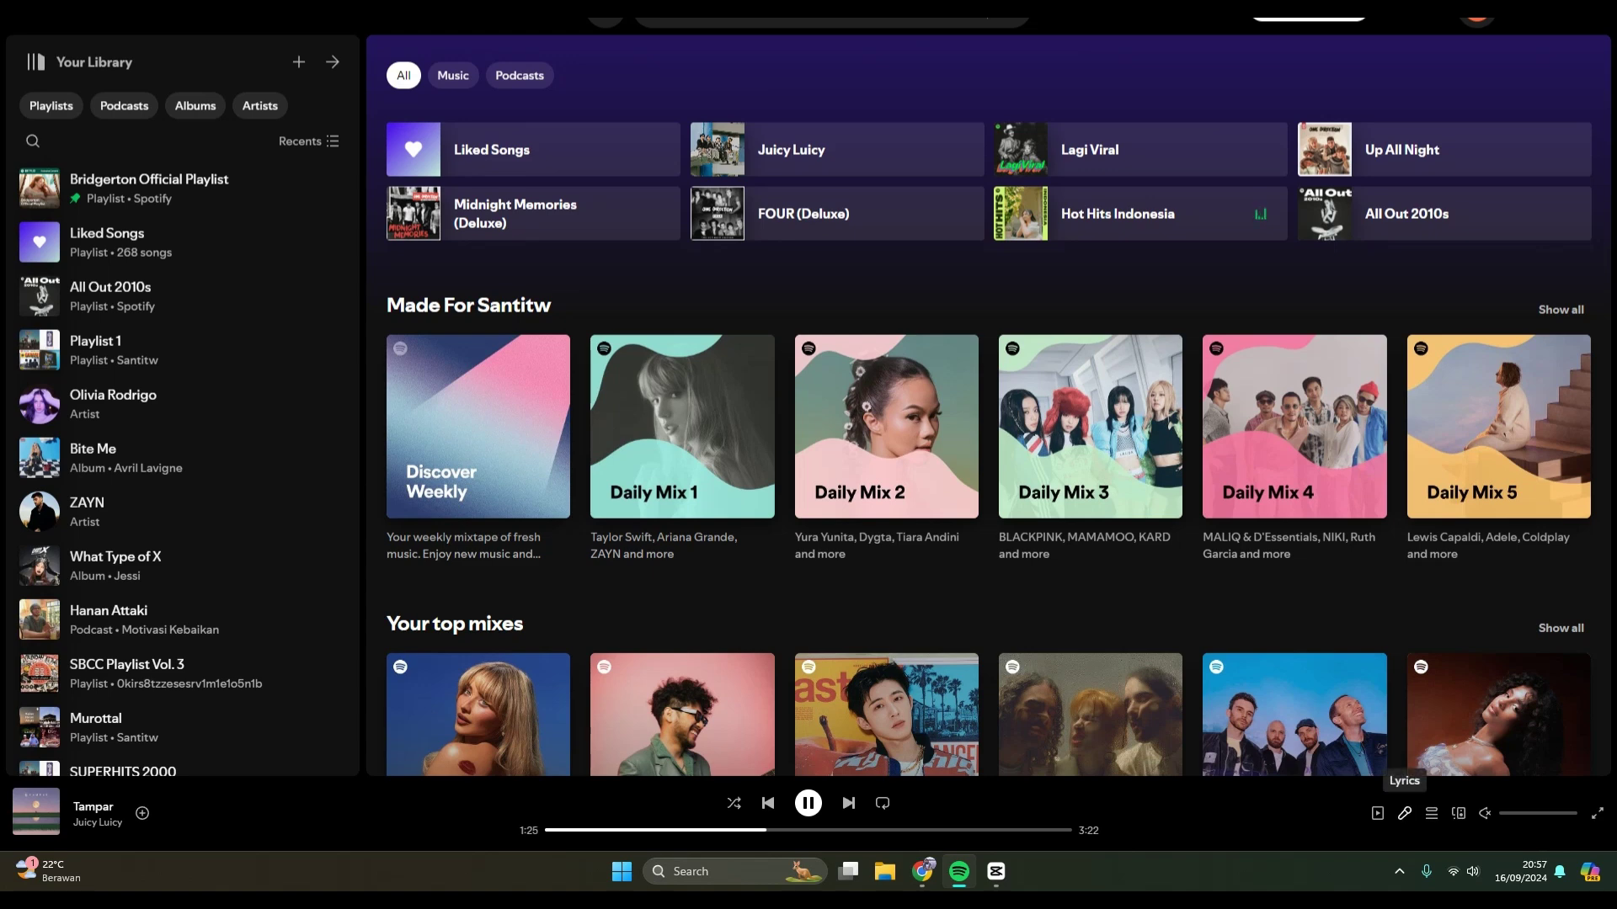
Open the lyrics view for the playing song 'Tampar' by Juicy Luicy
left_click(1403, 813)
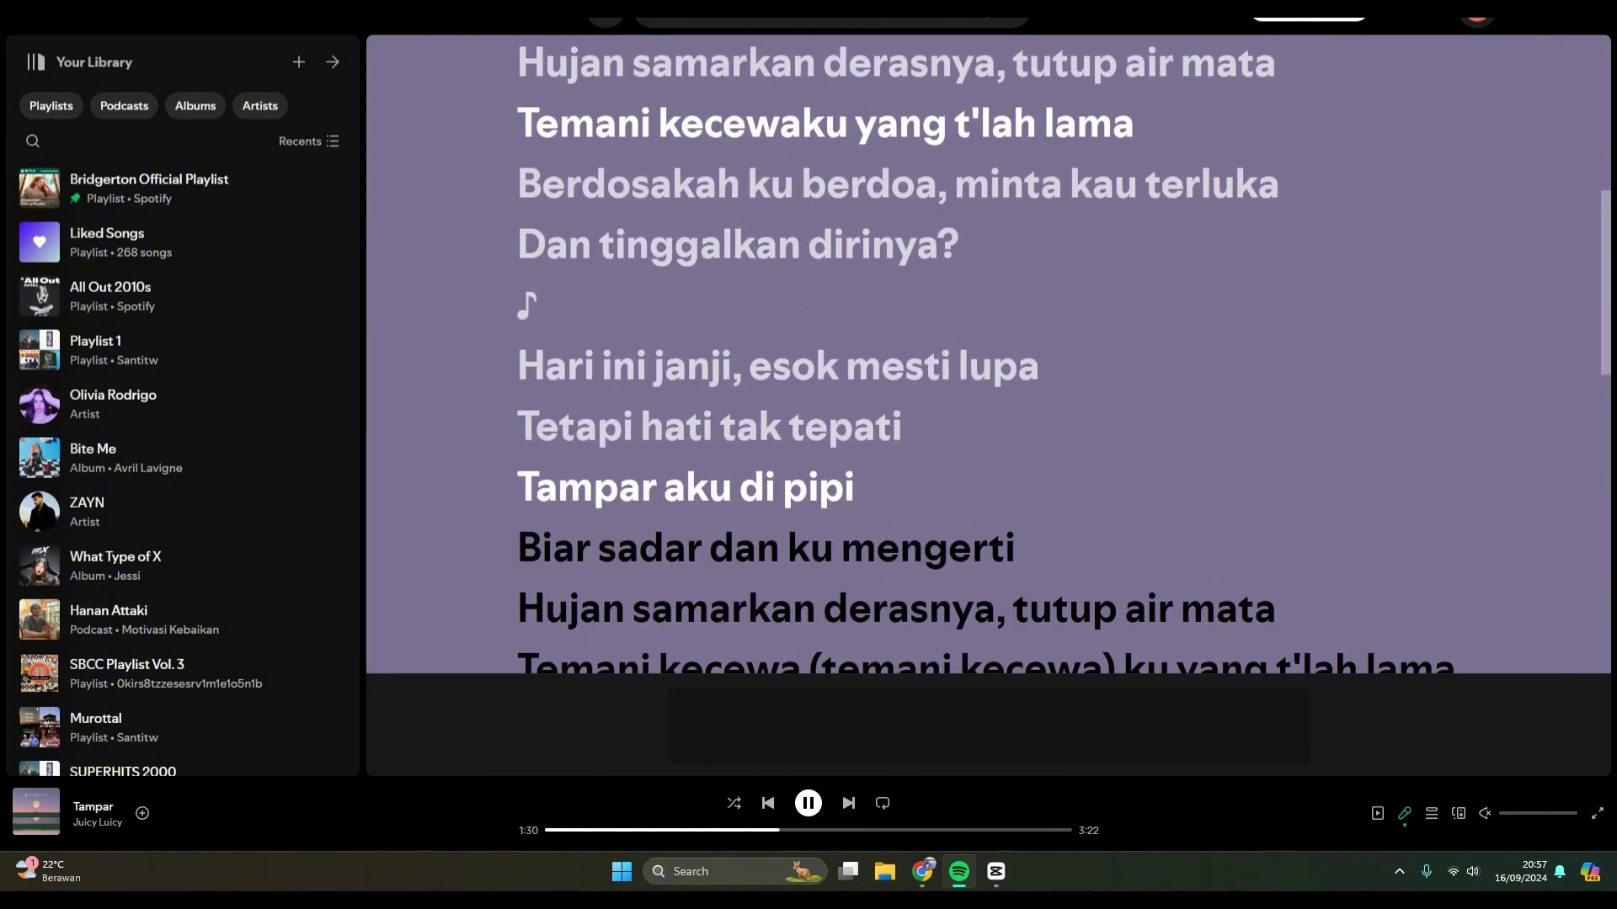
scroll(986, 379, "down", 10)
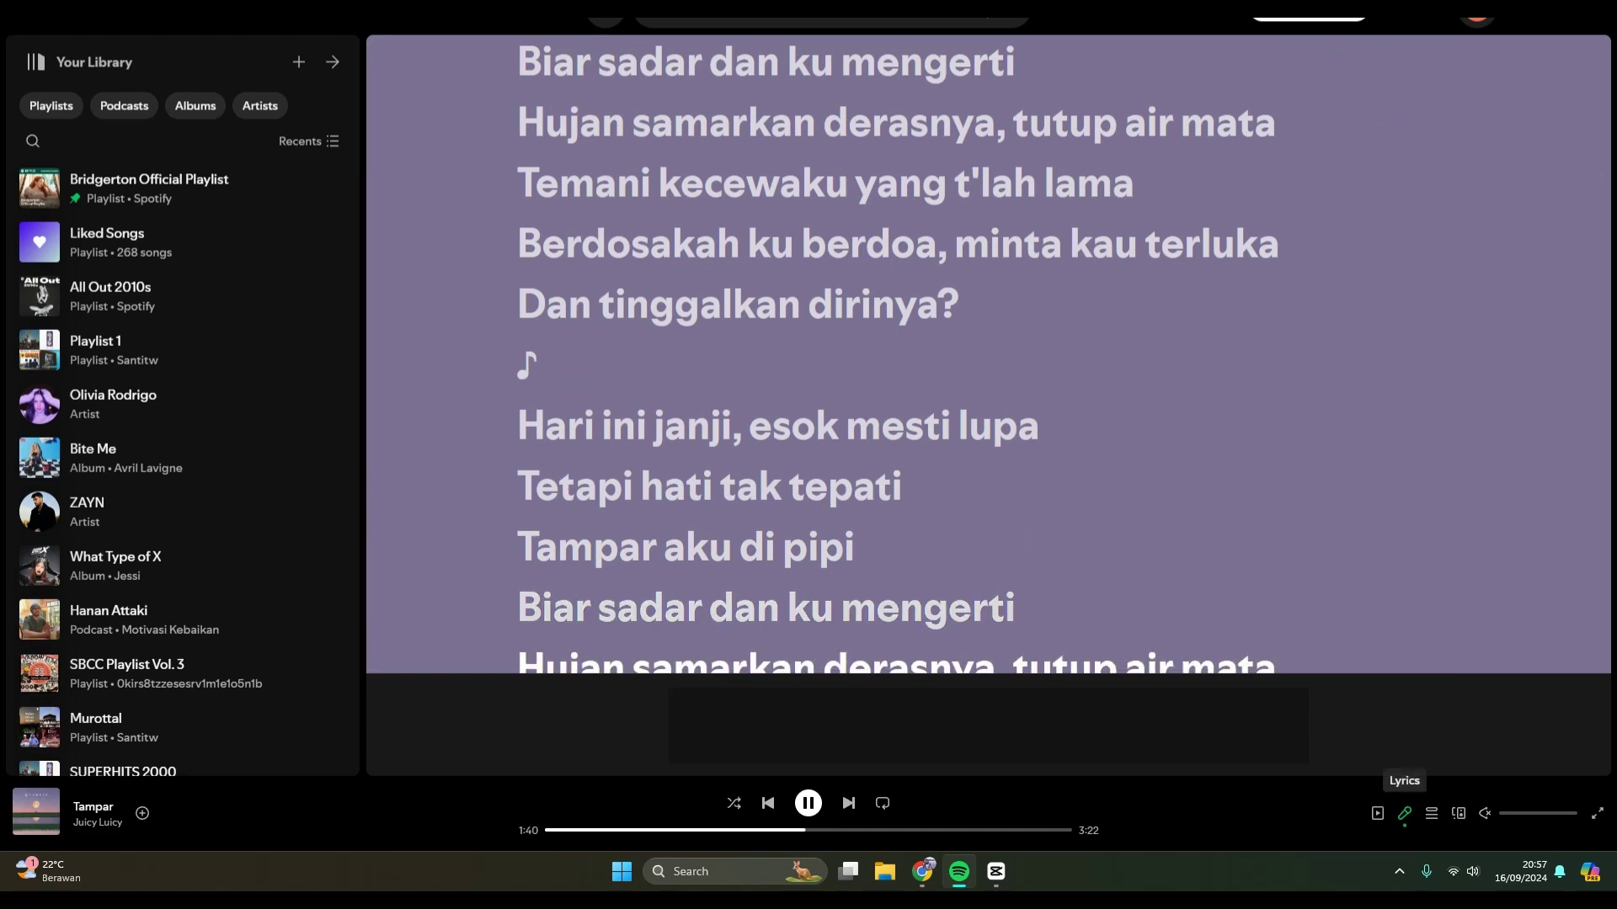
Close the lyrics view to return to the home page while 'Tampar' keeps playing
left_click(1403, 814)
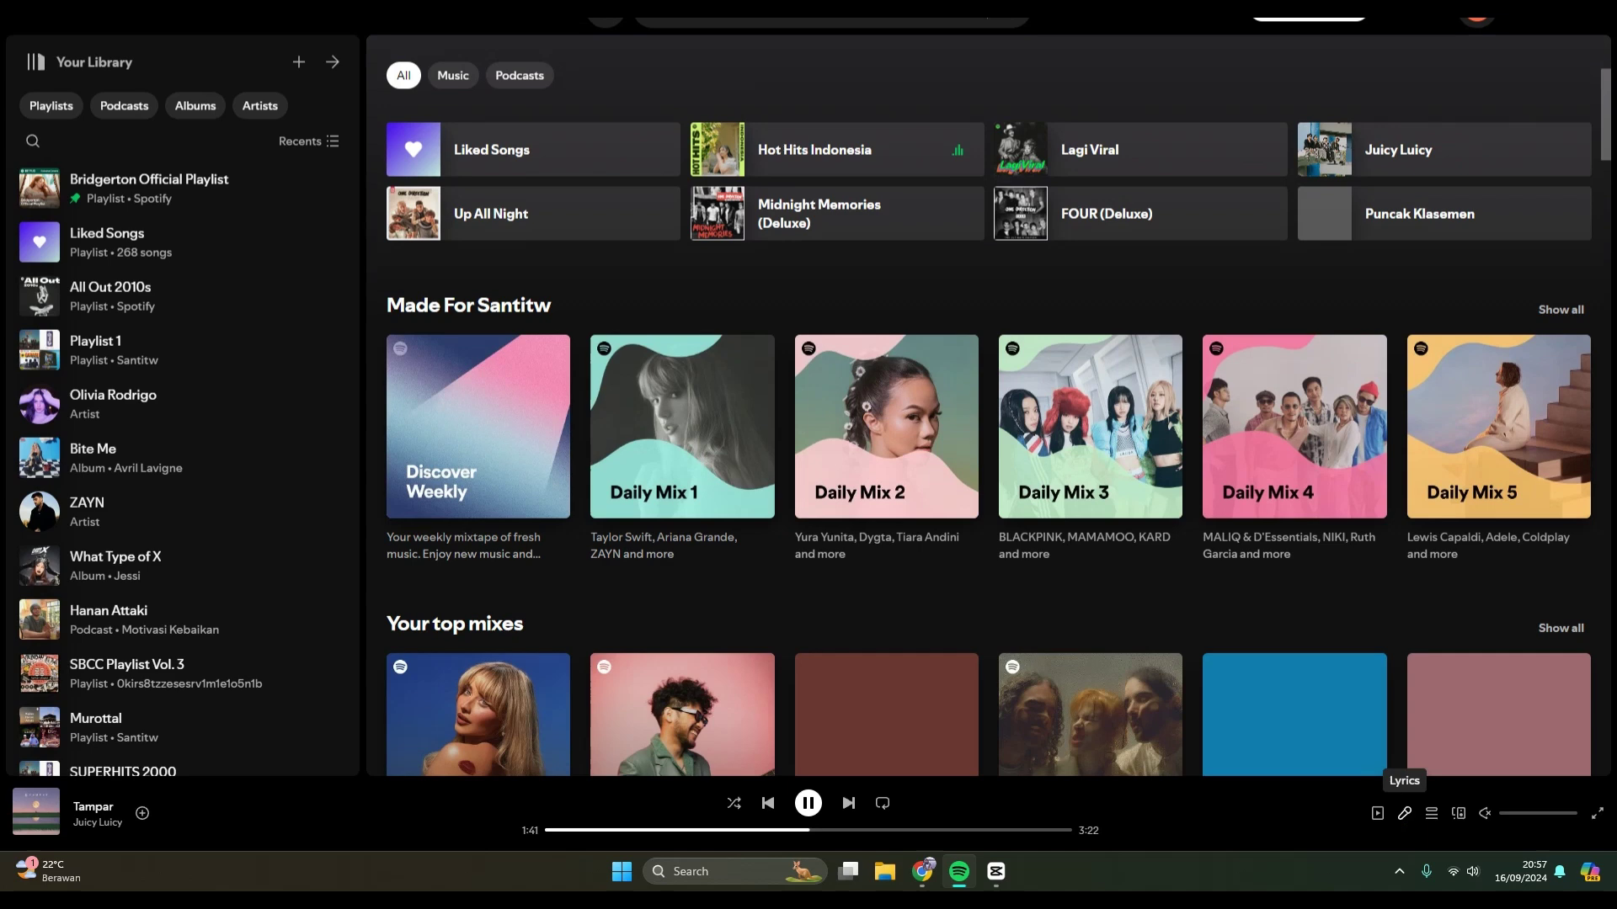